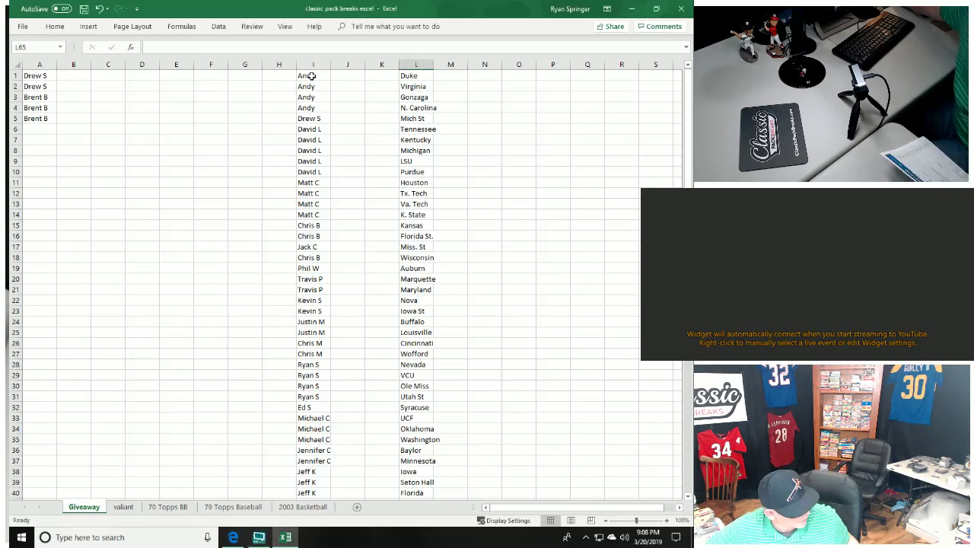
{"action": "left_click_drag", "start_coordinate": [310, 76], "coordinate": [314, 538]}
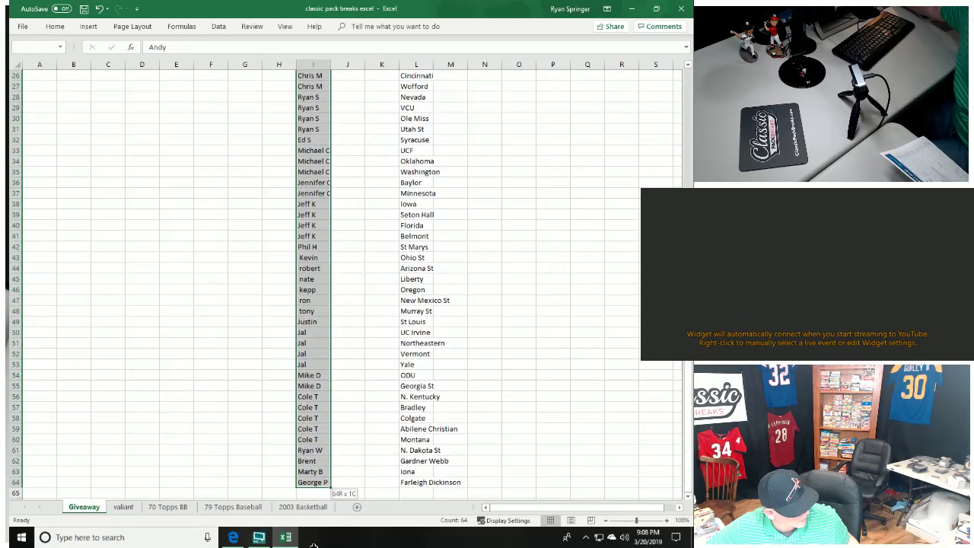
{"action": "left_click_drag", "start_coordinate": [314, 537], "coordinate": [304, 440]}
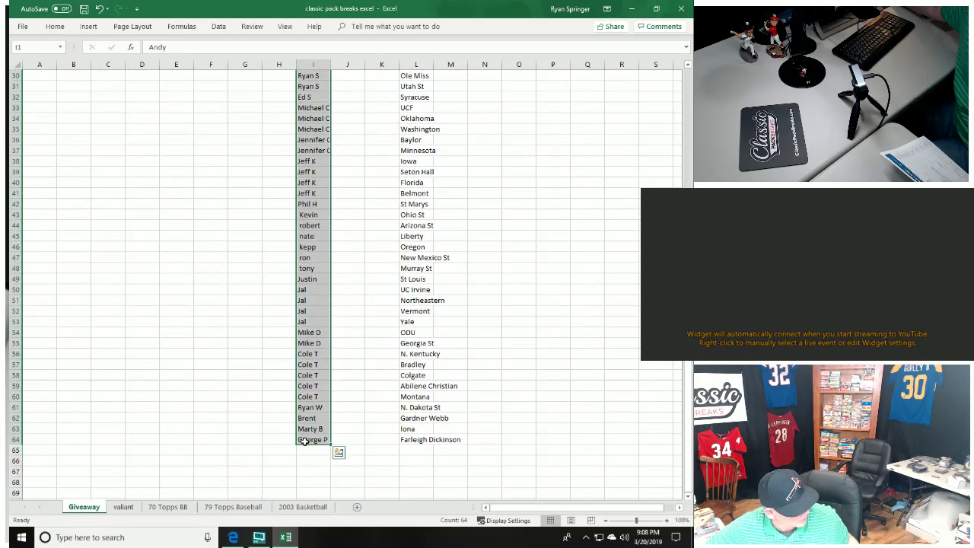
{"action": "scroll", "coordinate": [378, 426], "scroll_direction": "up", "scroll_amount": 5}
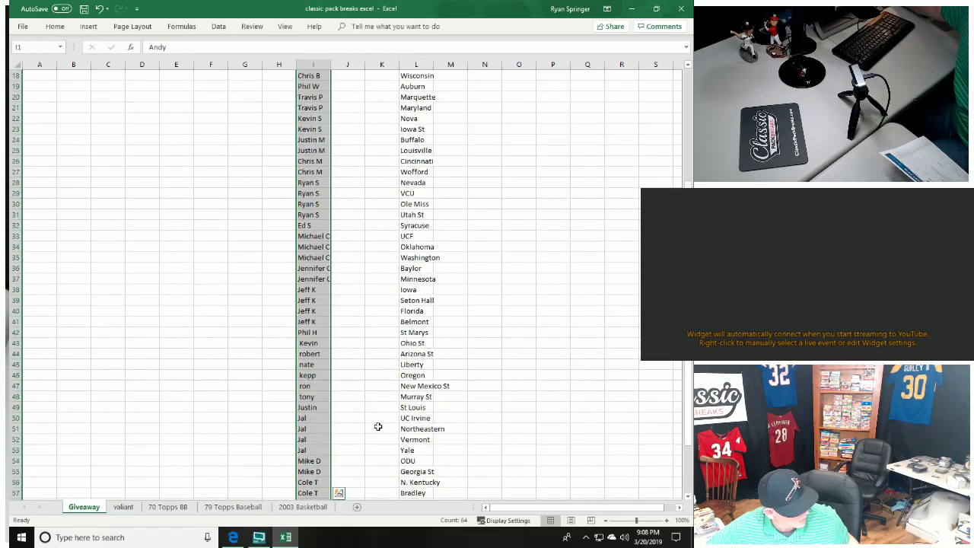
{"action": "scroll", "coordinate": [417, 300], "scroll_direction": "up", "scroll_amount": 5}
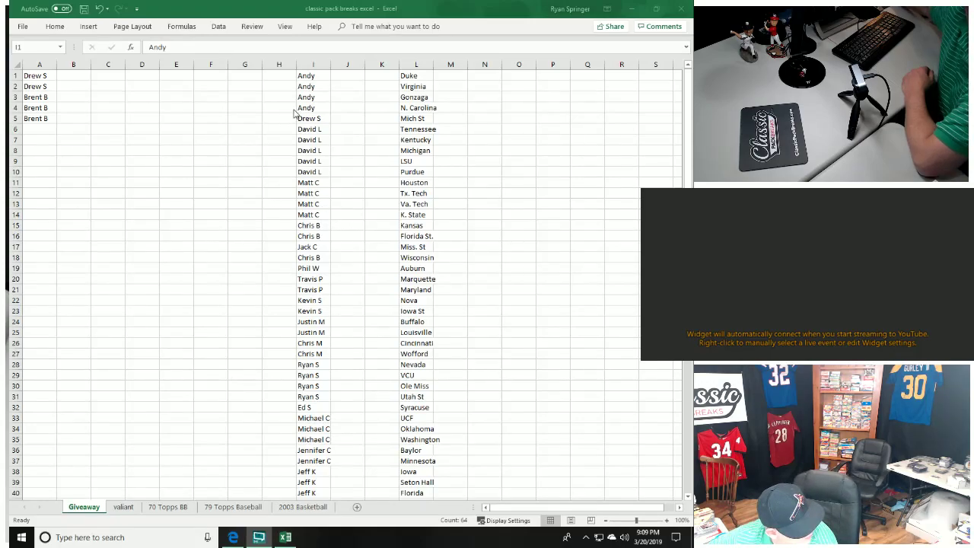
Copy the 64 selected entrant names from column I.
{"action": "left_click", "coordinate": [310, 77]}
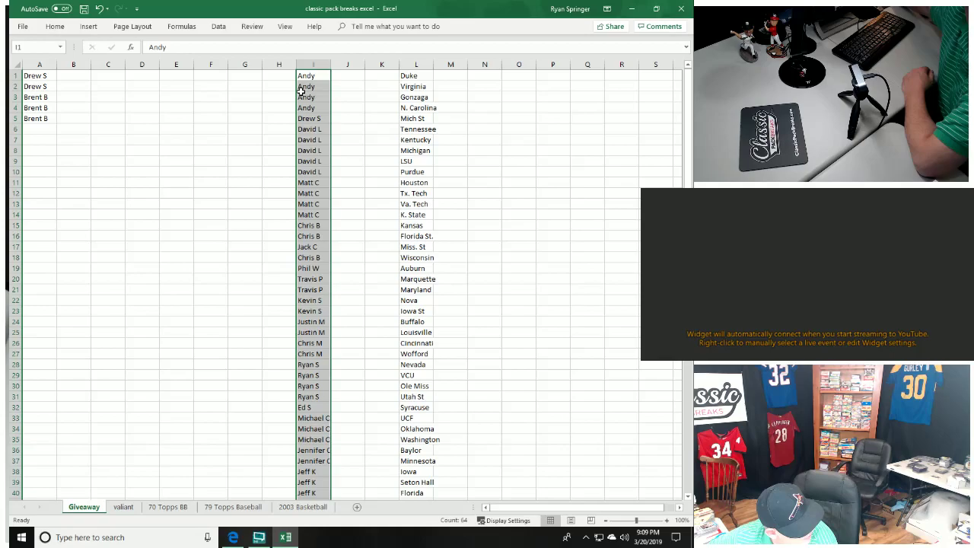
{"action": "right_click", "coordinate": [303, 97]}
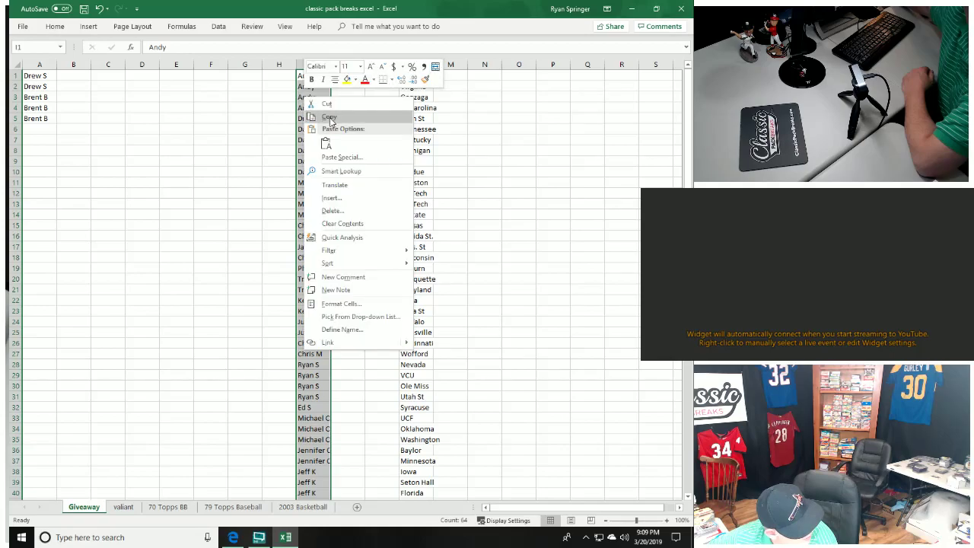
{"action": "left_click", "coordinate": [329, 117]}
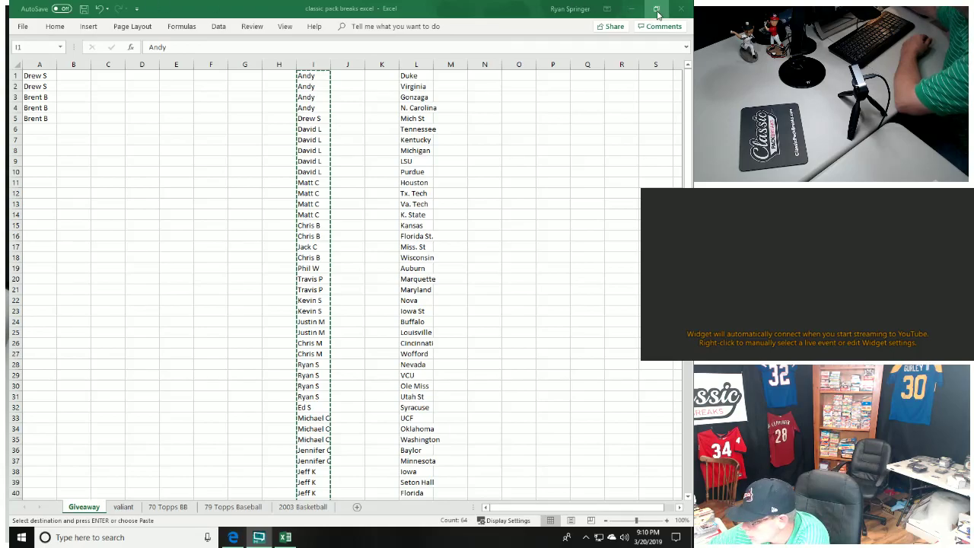
Minimize Excel and open a new Edge tab for random.org/lists.
{"action": "left_click", "coordinate": [631, 10]}
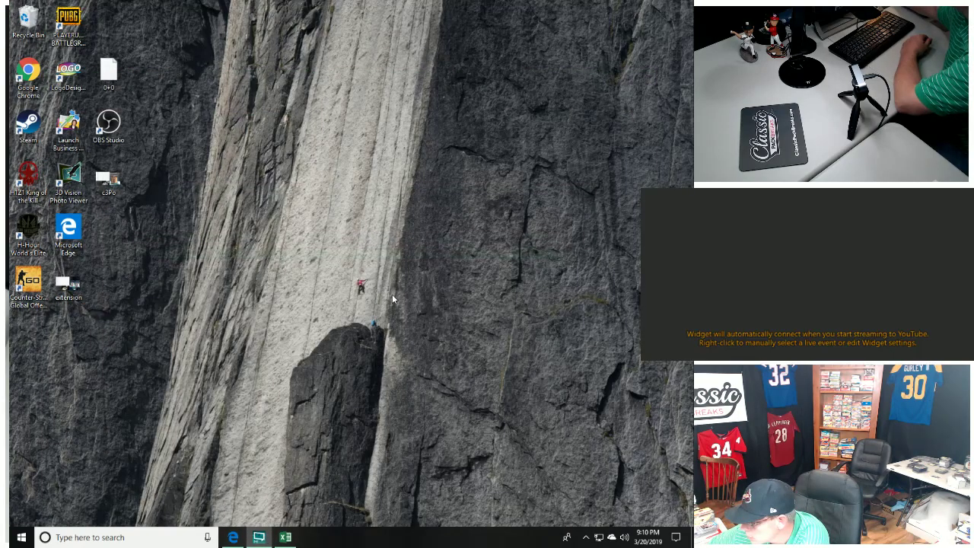
{"action": "left_click", "coordinate": [232, 538]}
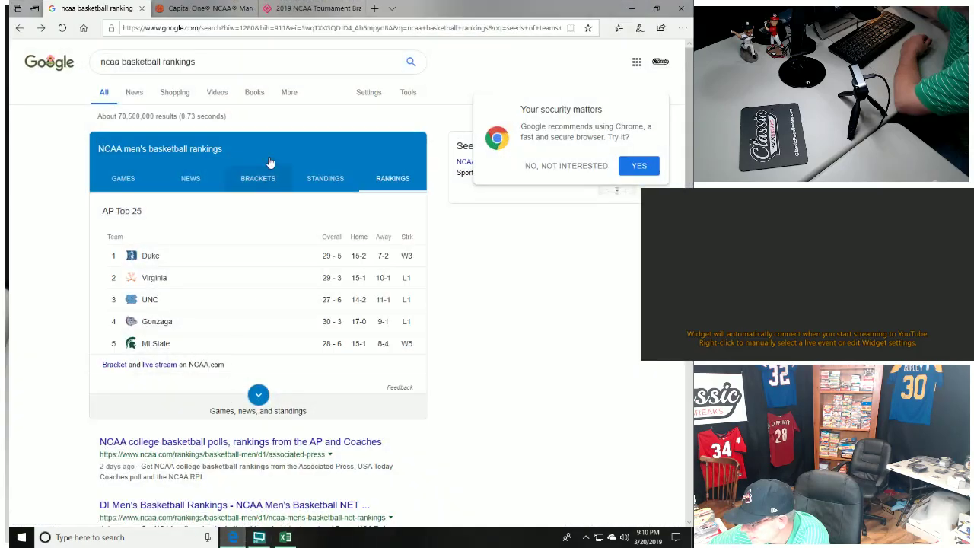
{"action": "left_click", "coordinate": [374, 8]}
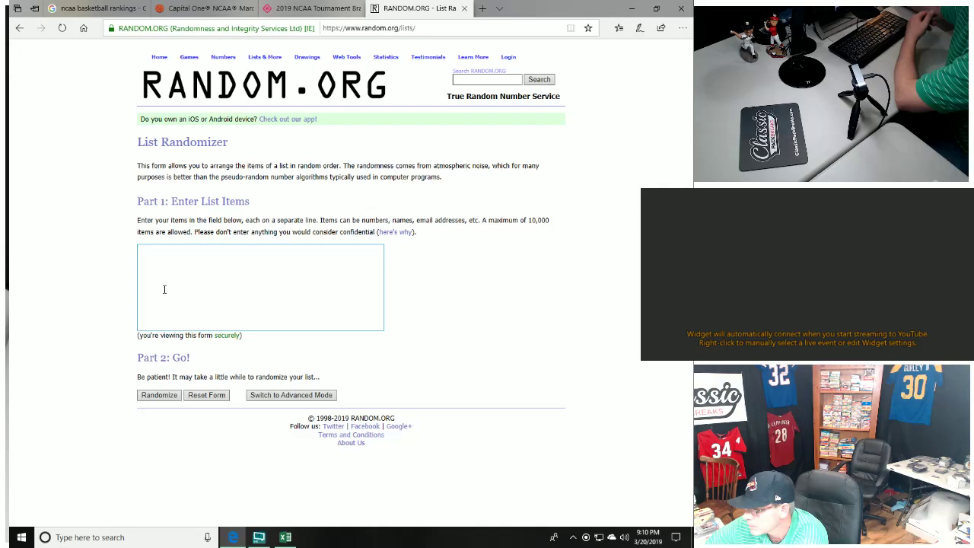
{"action": "right_click", "coordinate": [164, 289]}
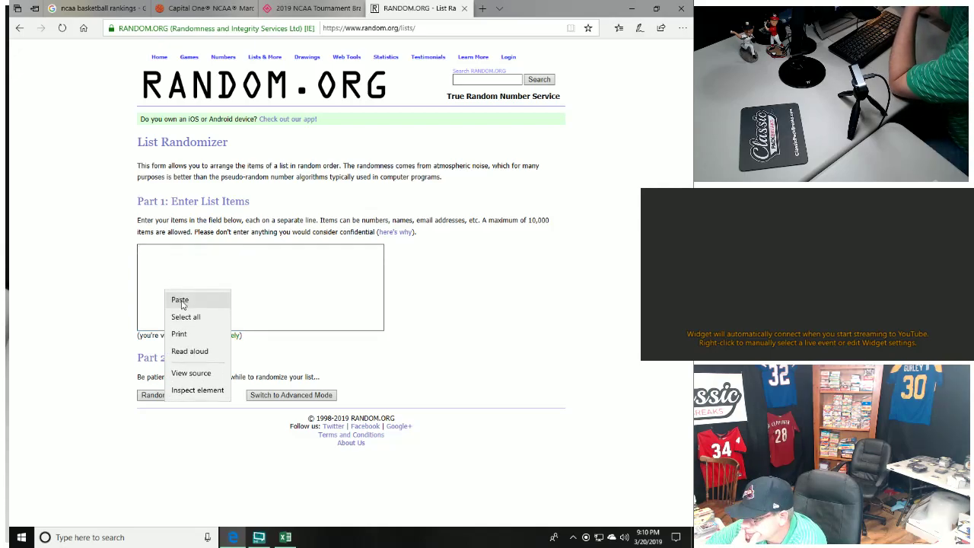
{"action": "left_click", "coordinate": [171, 298]}
{"action": "scroll", "coordinate": [180, 308], "scroll_direction": "up", "scroll_amount": 1}
{"action": "scroll", "coordinate": [180, 319], "scroll_direction": "up", "scroll_amount": 1}
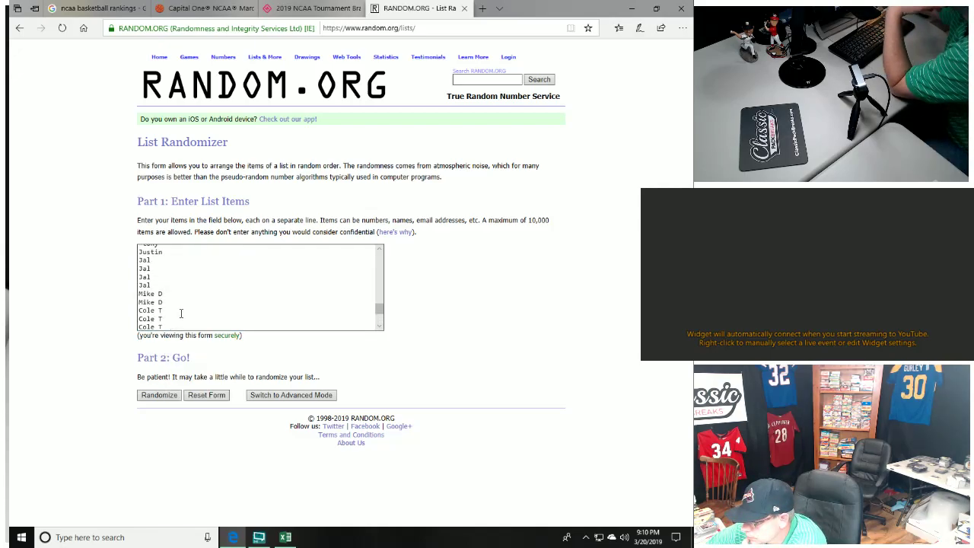
{"action": "scroll", "coordinate": [181, 320], "scroll_direction": "down", "scroll_amount": 3}
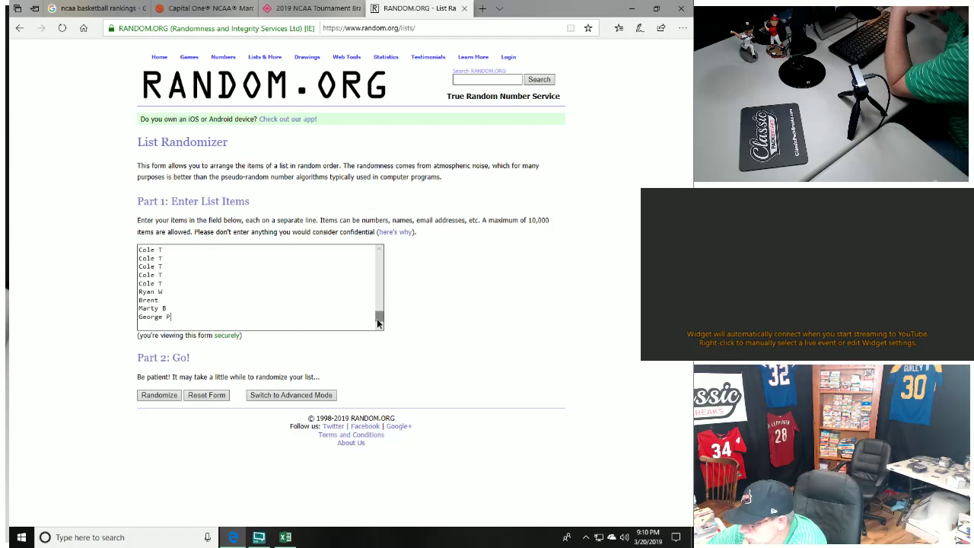
{"action": "left_click_drag", "start_coordinate": [378, 323], "coordinate": [382, 260]}
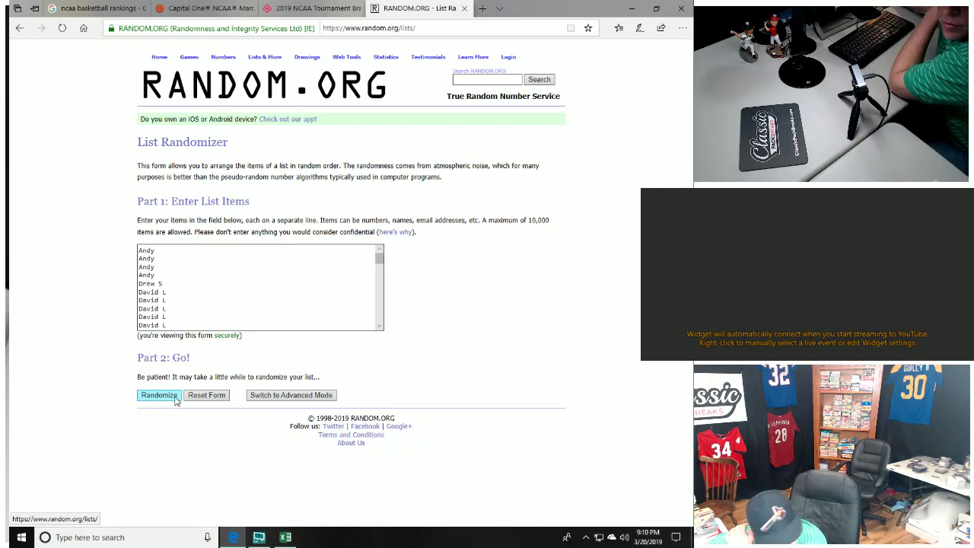
Randomize the pasted 64-name list, then reshuffle it five more times.
{"action": "left_click", "coordinate": [175, 400]}
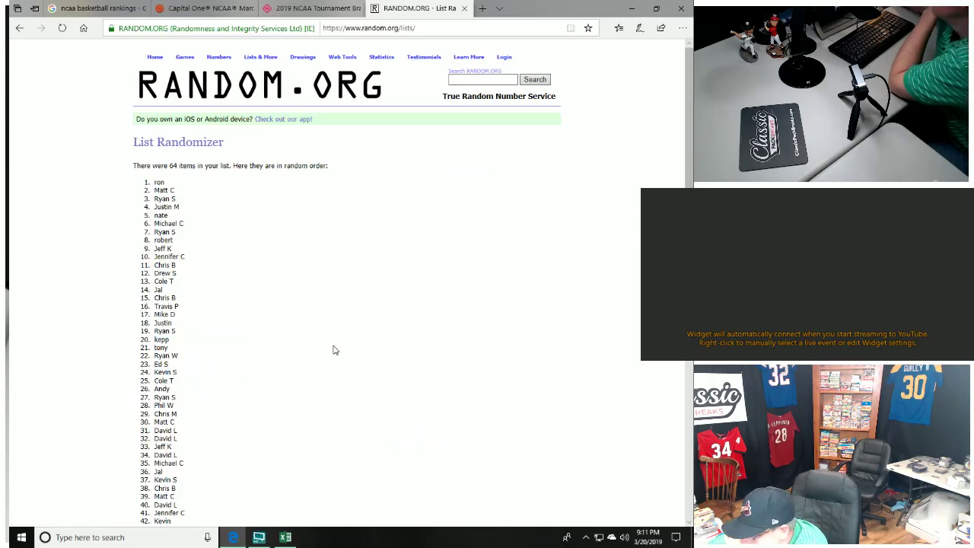
{"action": "scroll", "coordinate": [217, 413], "scroll_direction": "down", "scroll_amount": 4}
{"action": "left_click", "coordinate": [149, 476]}
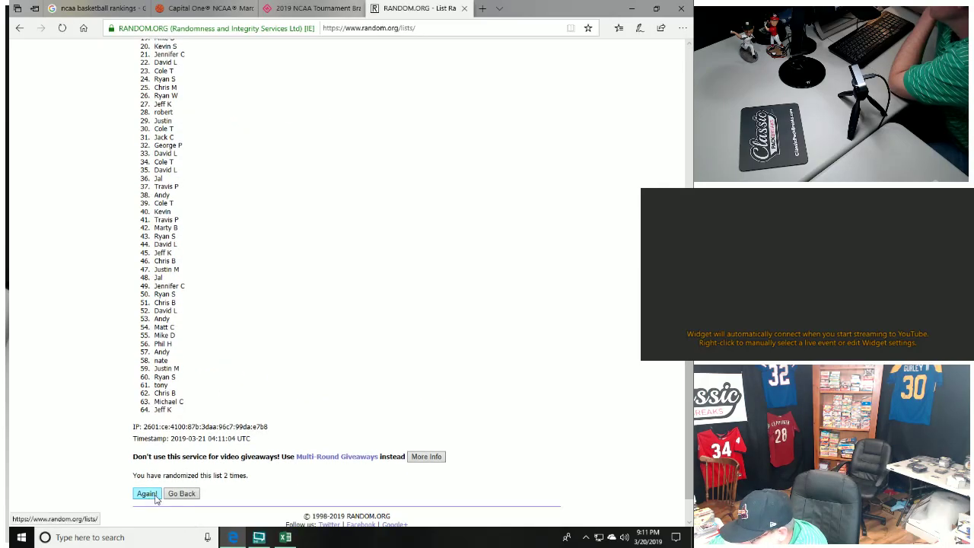
{"action": "left_click", "coordinate": [155, 495]}
{"action": "scroll", "coordinate": [242, 439], "scroll_direction": "down", "scroll_amount": 3}
{"action": "scroll", "coordinate": [194, 488], "scroll_direction": "down", "scroll_amount": 3}
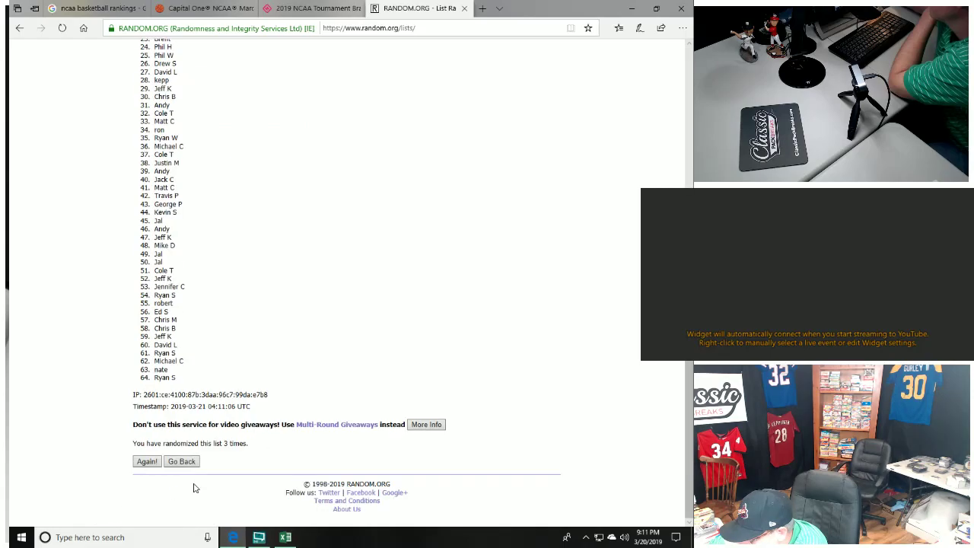
{"action": "left_click", "coordinate": [152, 464]}
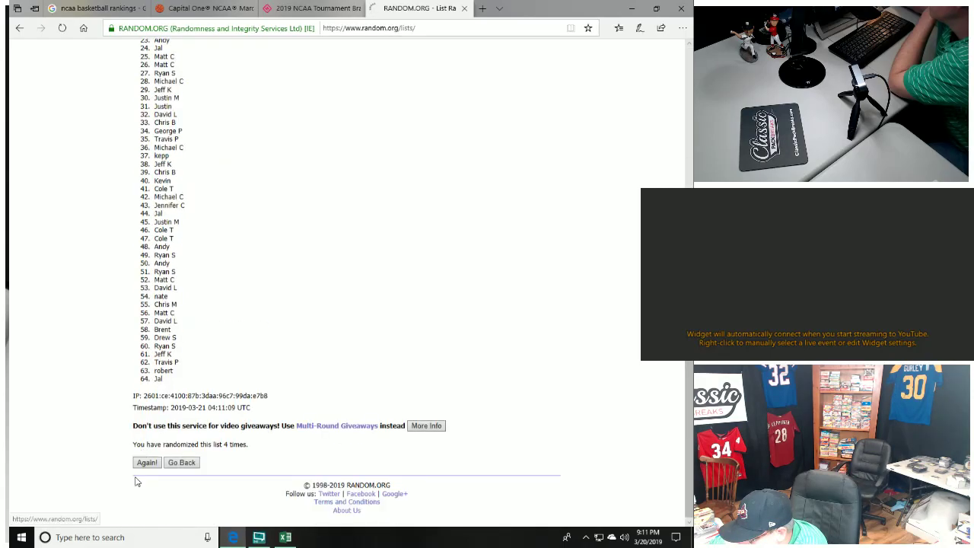
{"action": "left_click", "coordinate": [146, 464]}
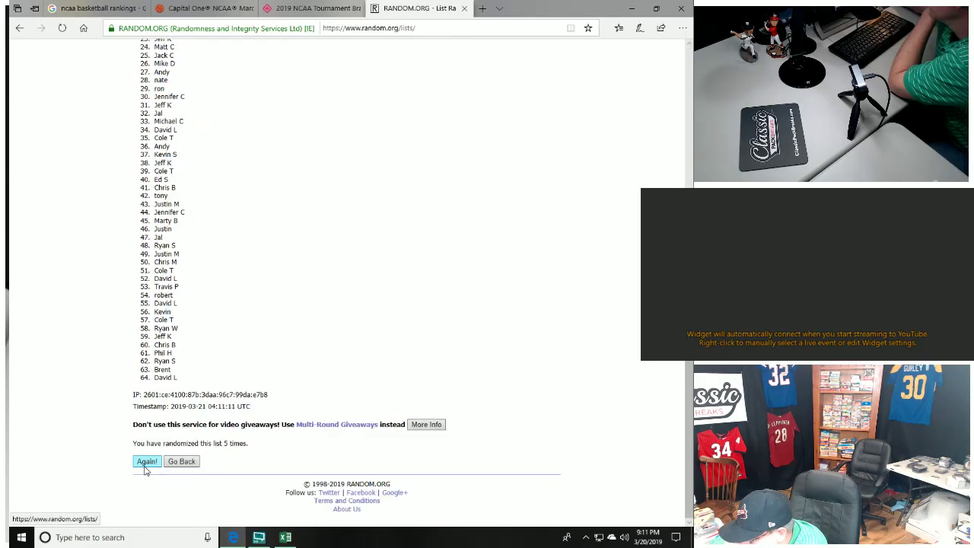
{"action": "left_click", "coordinate": [147, 464]}
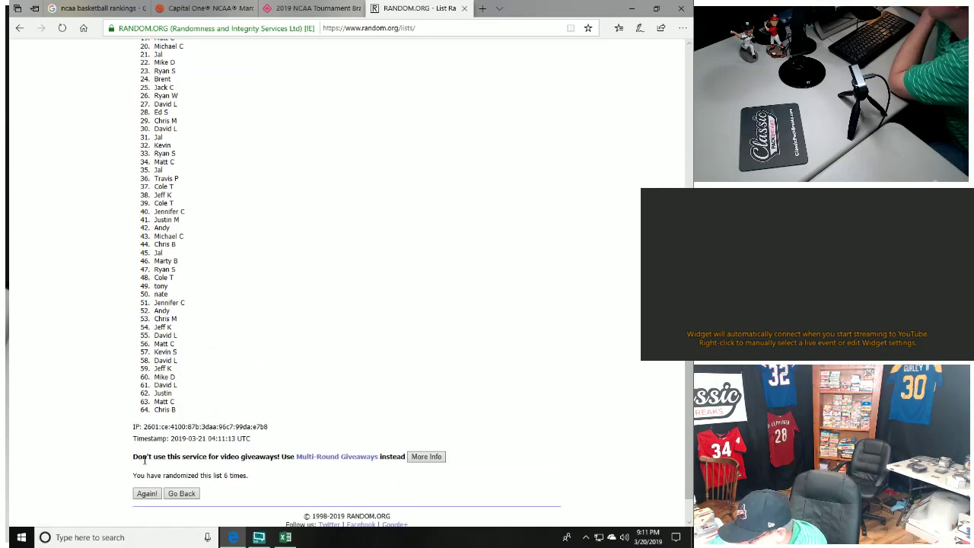
{"action": "left_click", "coordinate": [149, 497]}
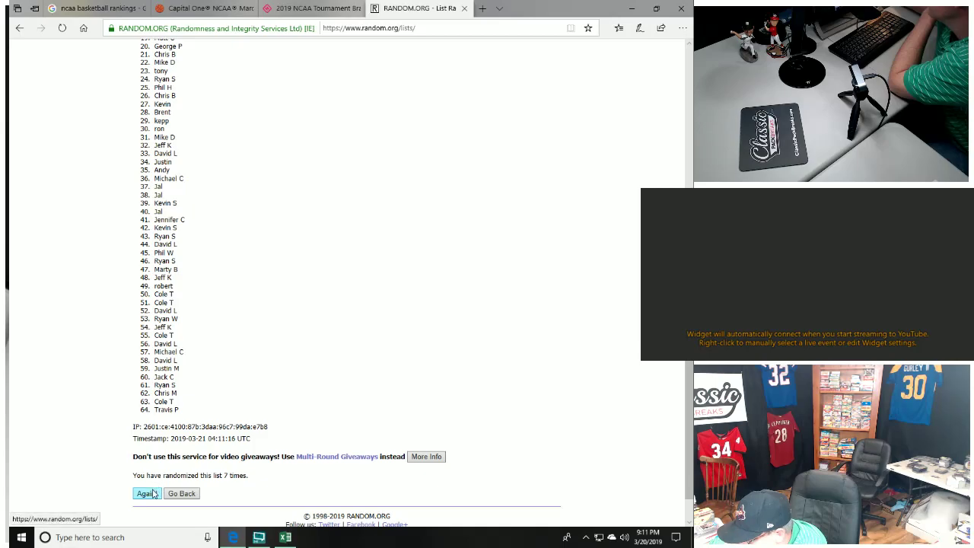
{"action": "left_click", "coordinate": [150, 494]}
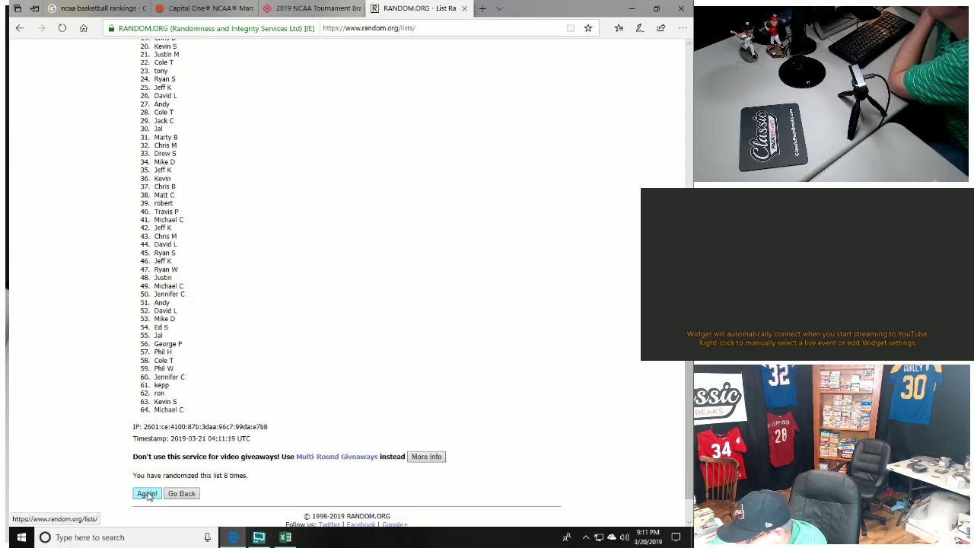
{"action": "left_click", "coordinate": [145, 493]}
{"action": "scroll", "coordinate": [156, 474], "scroll_direction": "down", "scroll_amount": 5}
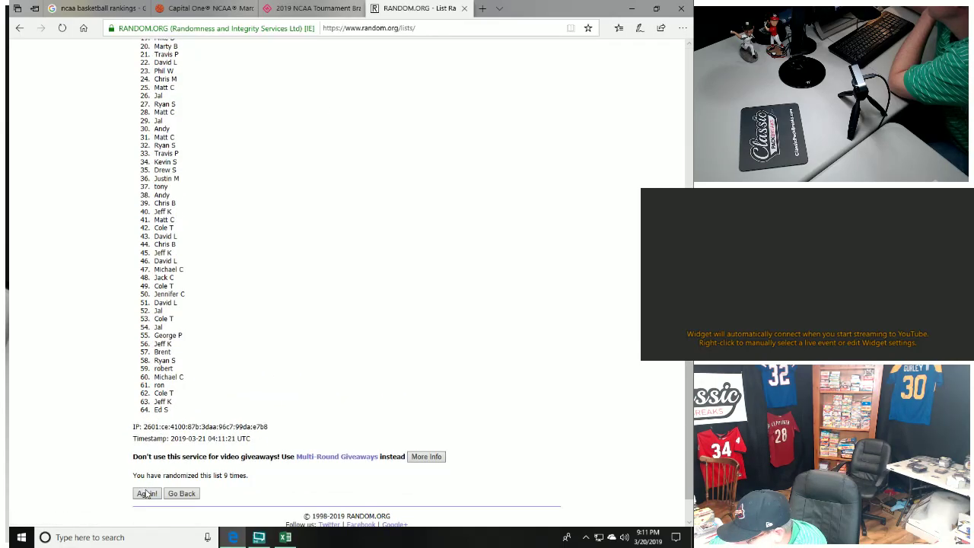
{"action": "left_click", "coordinate": [147, 494]}
{"action": "scroll", "coordinate": [162, 417], "scroll_direction": "down", "scroll_amount": 5}
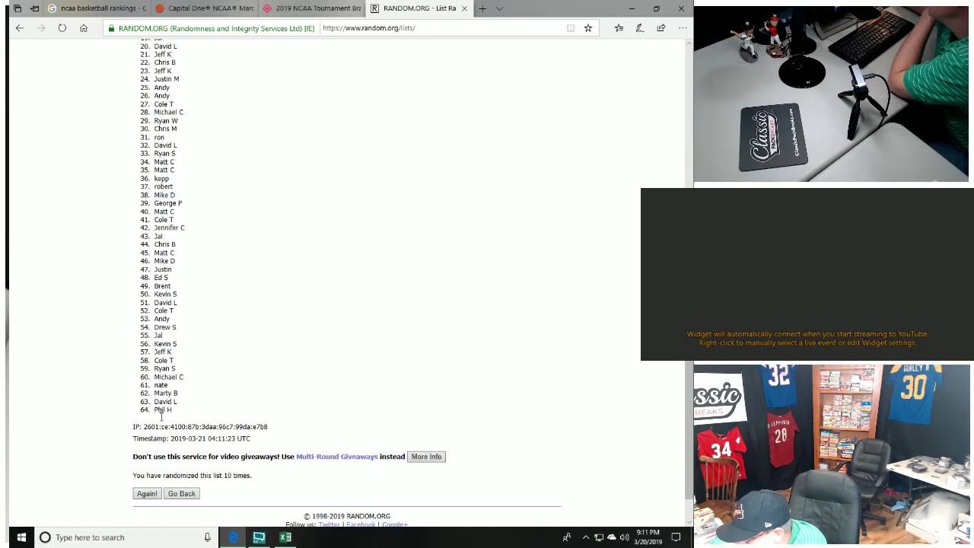
{"action": "scroll", "coordinate": [161, 417], "scroll_direction": "down", "scroll_amount": 2}
{"action": "left_click", "coordinate": [148, 462]}
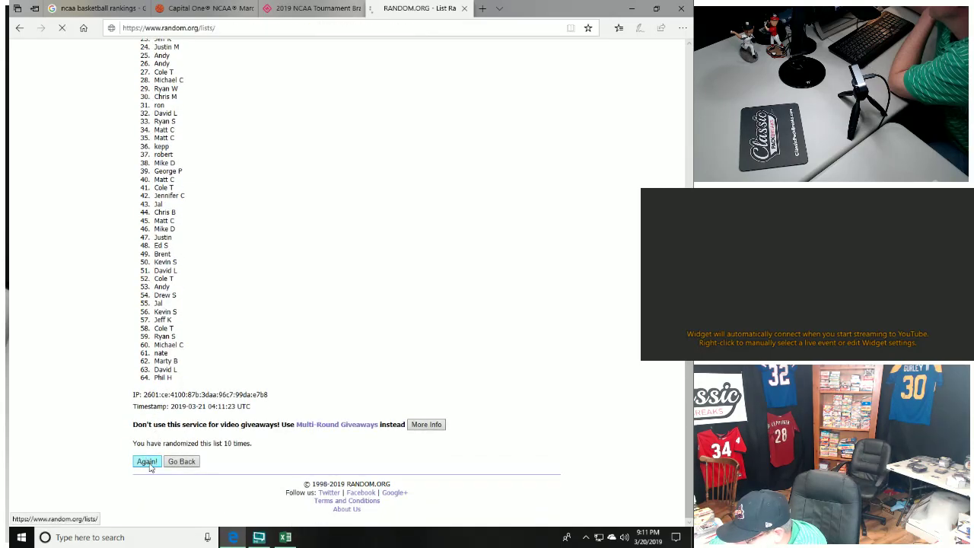
{"action": "scroll", "coordinate": [151, 465], "scroll_direction": "down", "scroll_amount": 5}
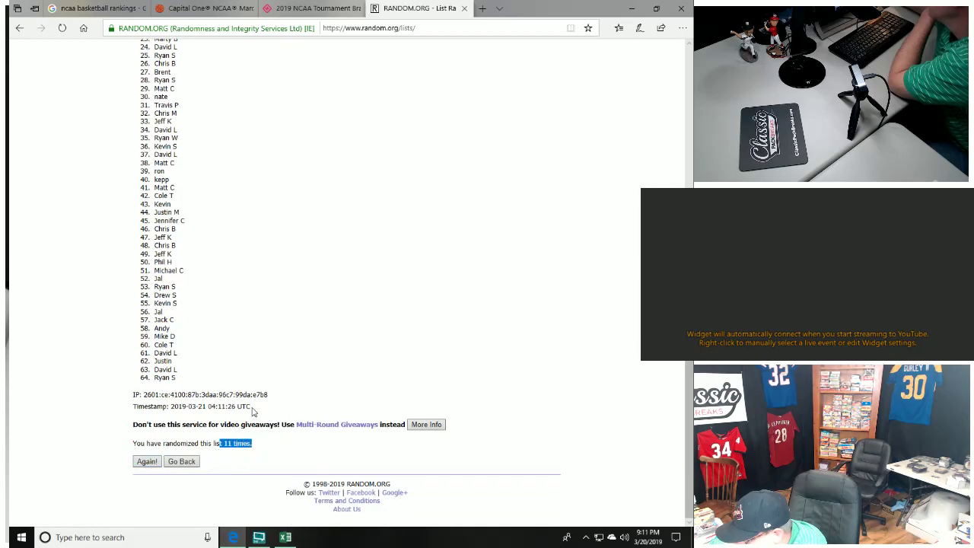
{"action": "left_click", "coordinate": [264, 332]}
{"action": "scroll", "coordinate": [258, 336], "scroll_direction": "up", "scroll_amount": 3}
{"action": "scroll", "coordinate": [258, 336], "scroll_direction": "up", "scroll_amount": 2}
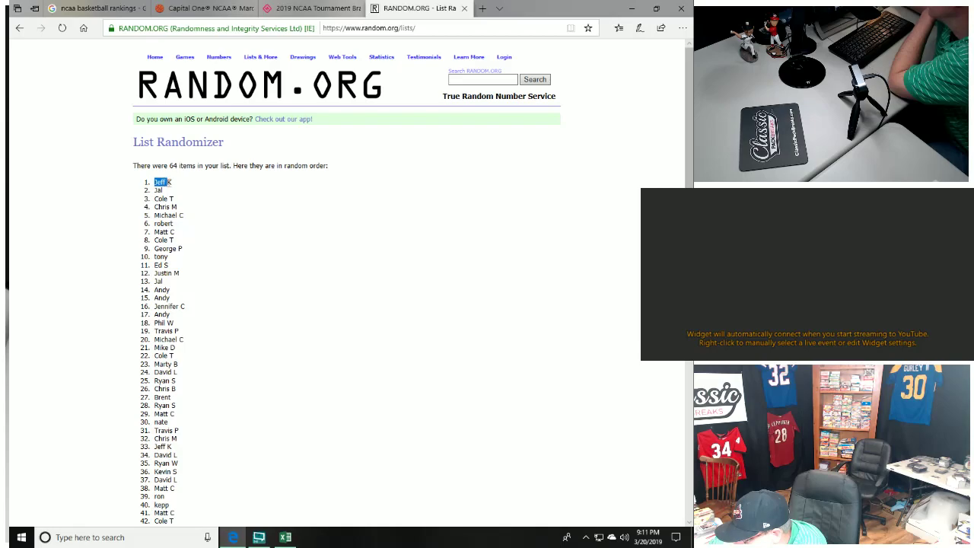
Copy all 64 names in the 11th shuffled order and hide the browser.
{"action": "left_click_drag", "start_coordinate": [182, 186], "coordinate": [177, 537]}
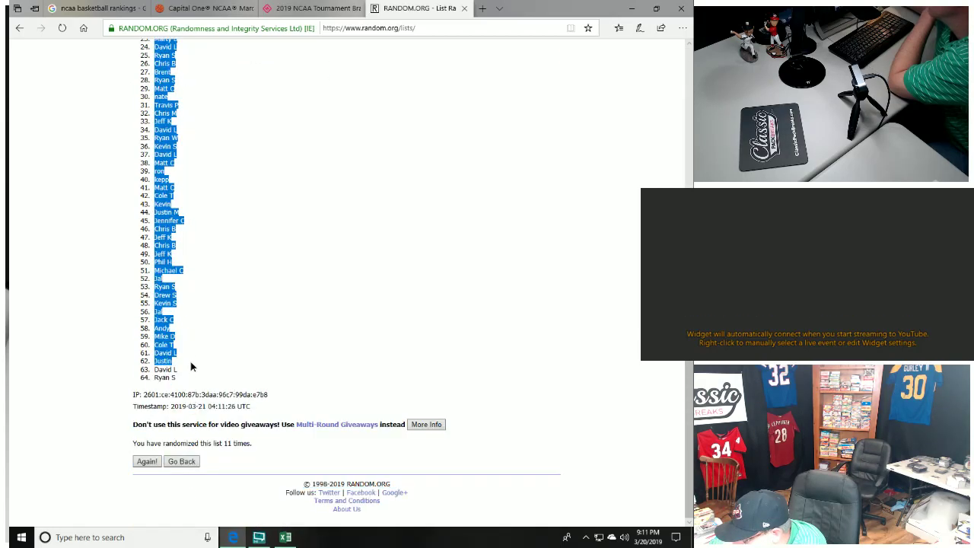
{"action": "left_click_drag", "start_coordinate": [178, 537], "coordinate": [192, 391]}
{"action": "right_click", "coordinate": [162, 333]}
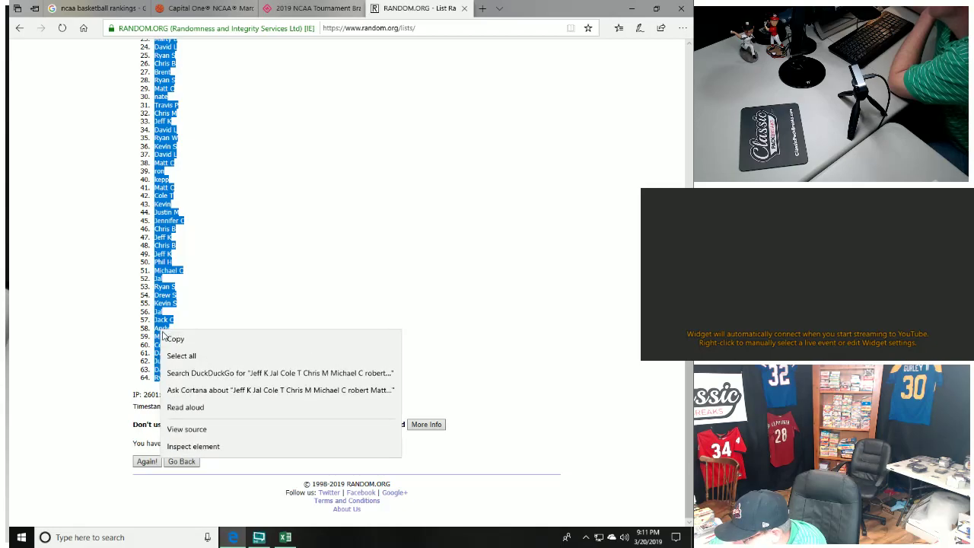
{"action": "left_click", "coordinate": [183, 338]}
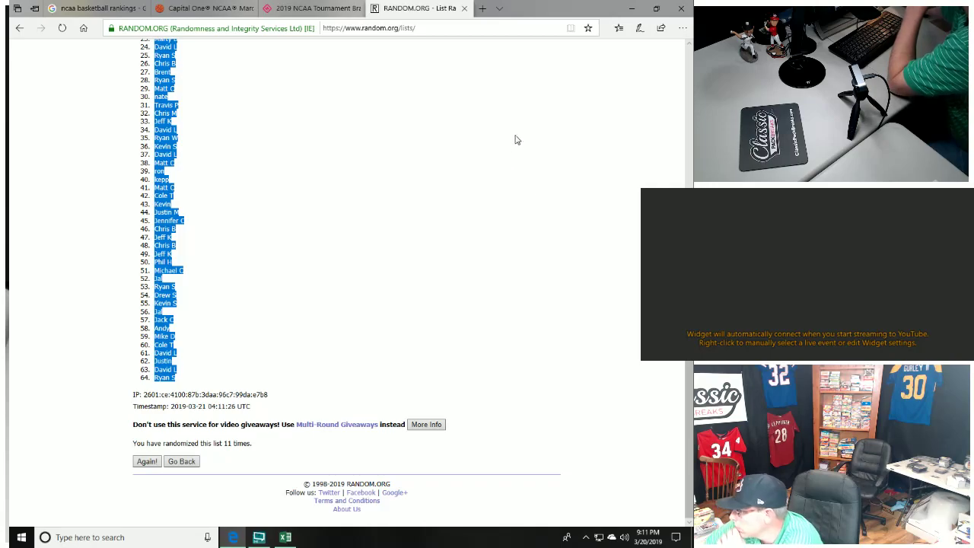
{"action": "key", "text": "super+d"}
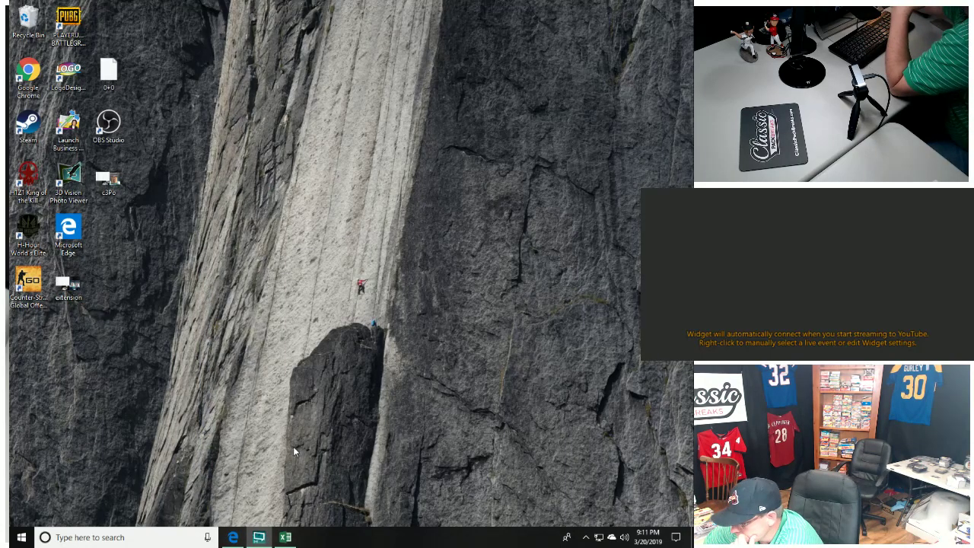
Clear the old names from column I and paste the shuffled list into K1 matching destination formatting.
{"action": "left_click", "coordinate": [285, 537]}
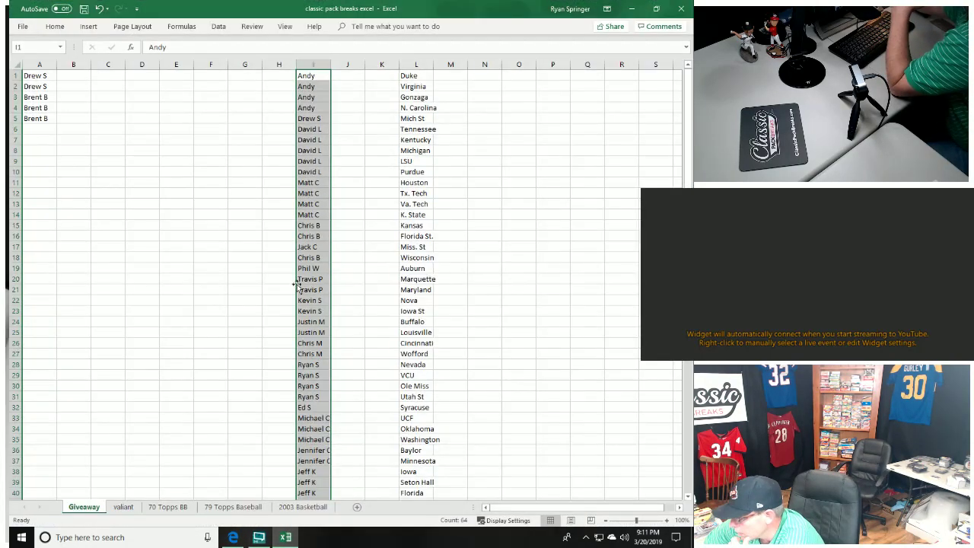
{"action": "key", "text": "Delete"}
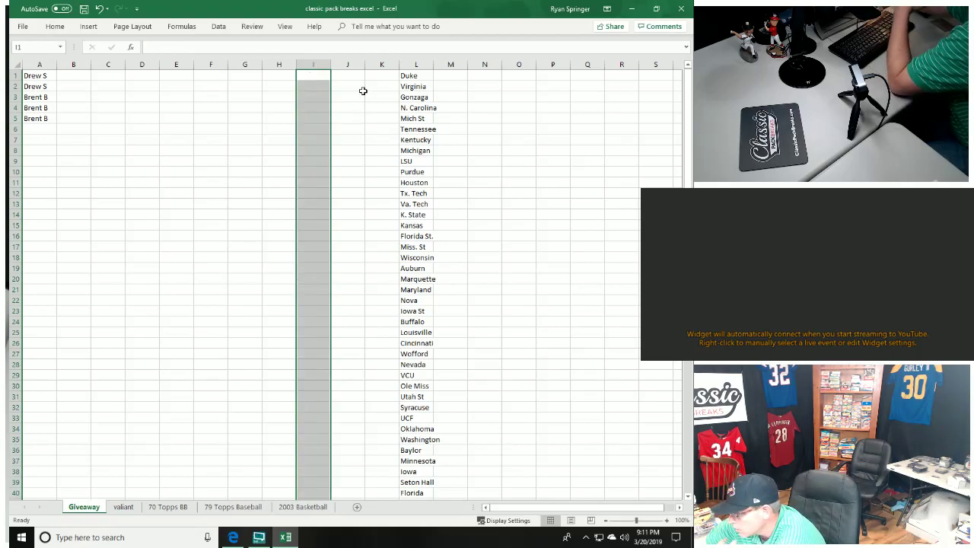
{"action": "left_click", "coordinate": [373, 77]}
{"action": "right_click", "coordinate": [374, 78]}
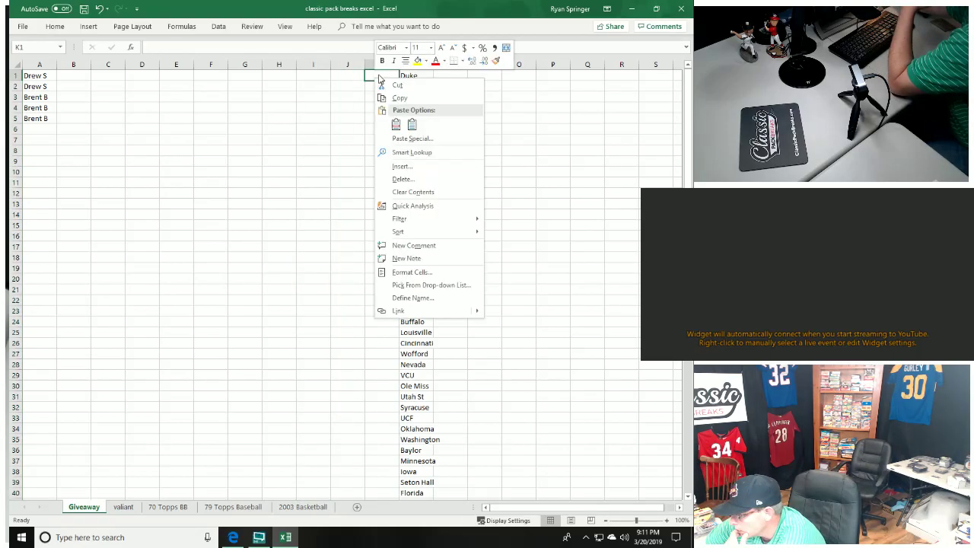
{"action": "left_click", "coordinate": [412, 127]}
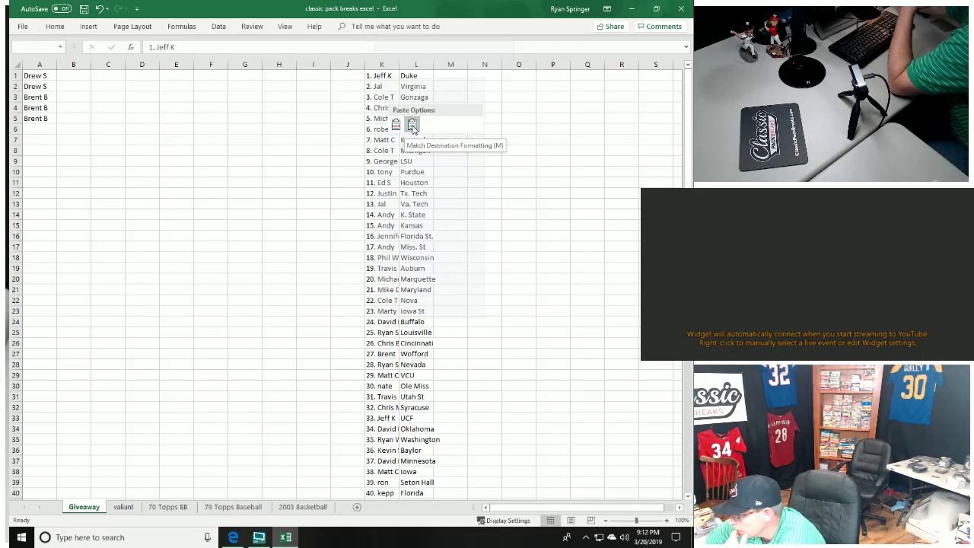
{"action": "left_click", "coordinate": [413, 126]}
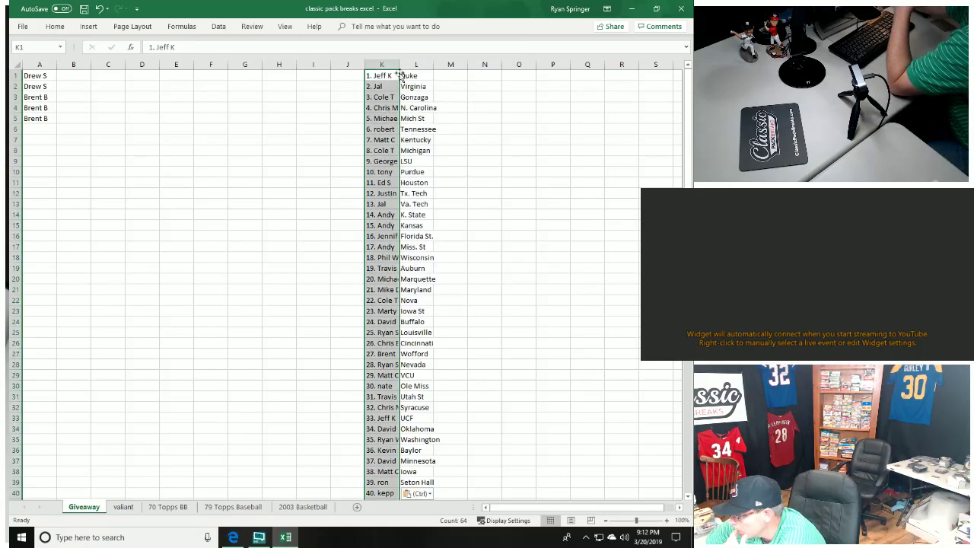
{"action": "left_click_drag", "start_coordinate": [399, 68], "coordinate": [407, 69]}
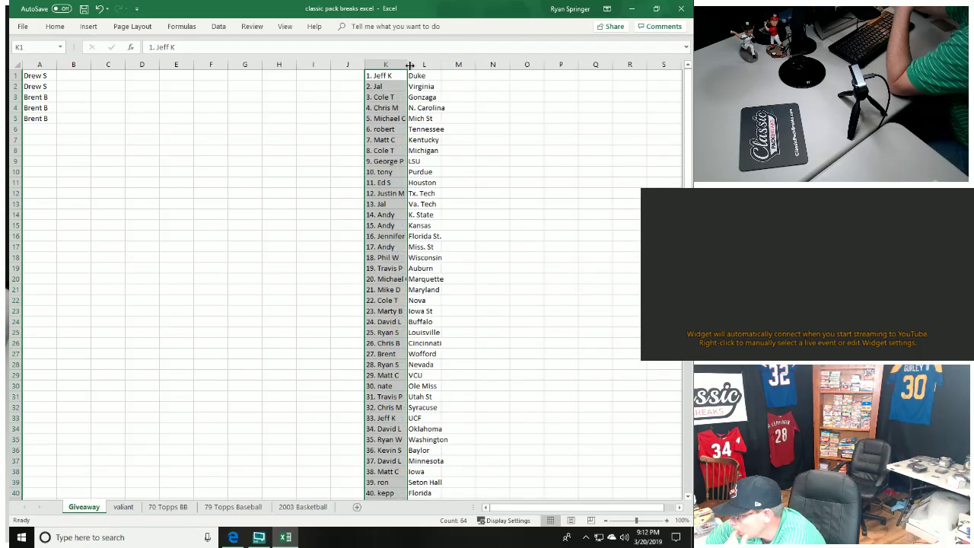
{"action": "left_click_drag", "start_coordinate": [410, 66], "coordinate": [413, 66]}
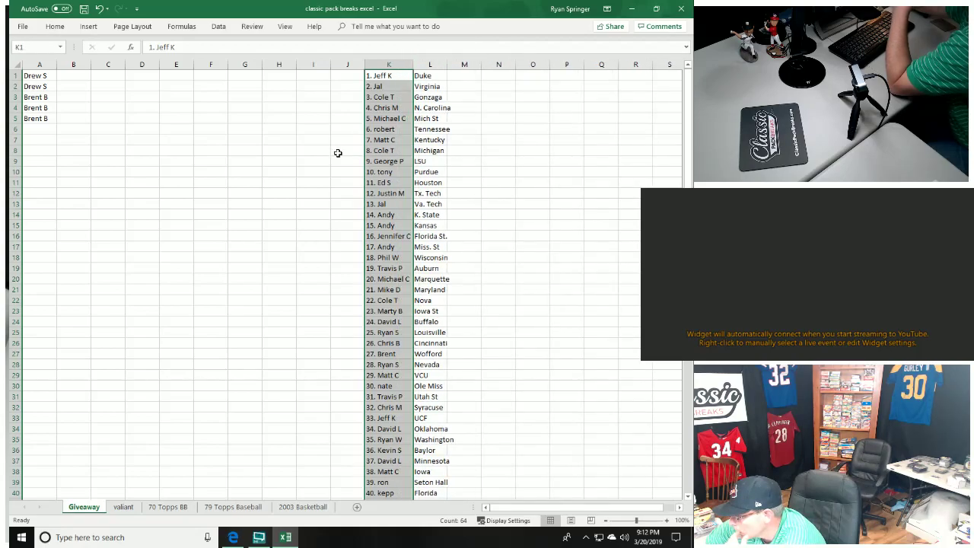
{"action": "left_click", "coordinate": [254, 192]}
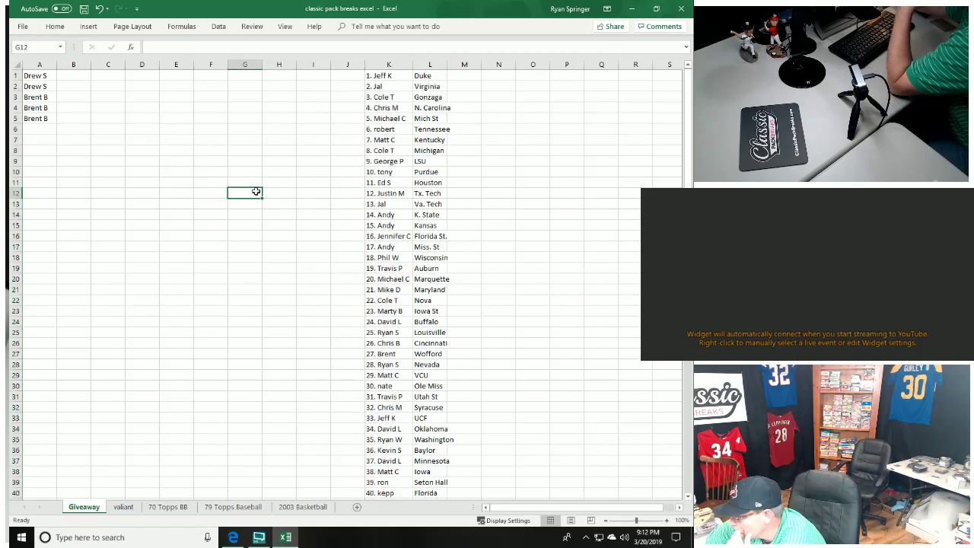
{"action": "left_click", "coordinate": [387, 76]}
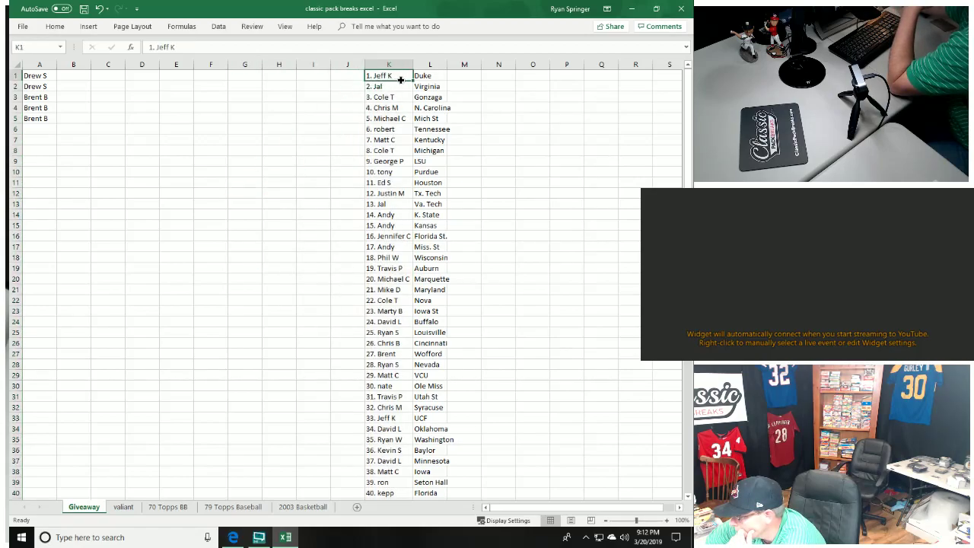
{"action": "left_click_drag", "start_coordinate": [400, 80], "coordinate": [421, 535]}
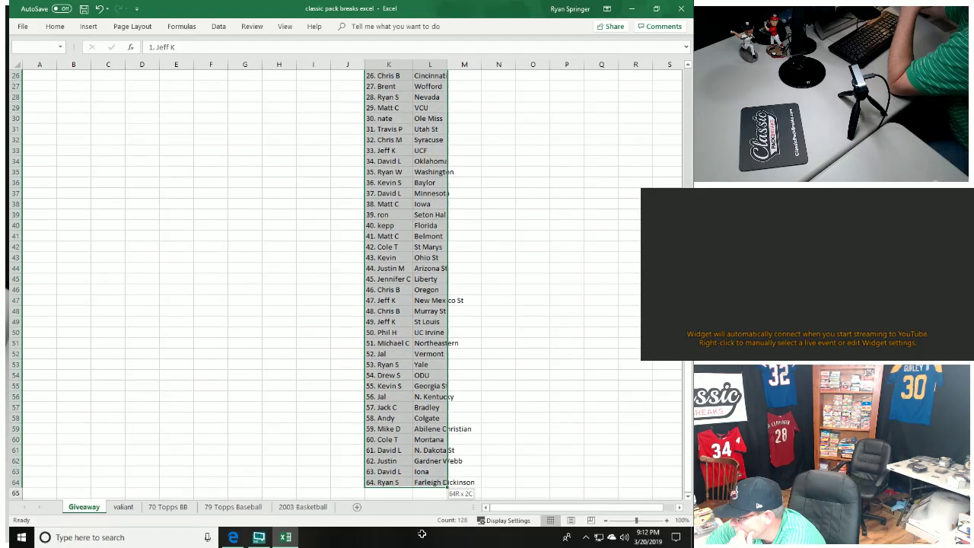
{"action": "left_click_drag", "start_coordinate": [422, 534], "coordinate": [418, 472]}
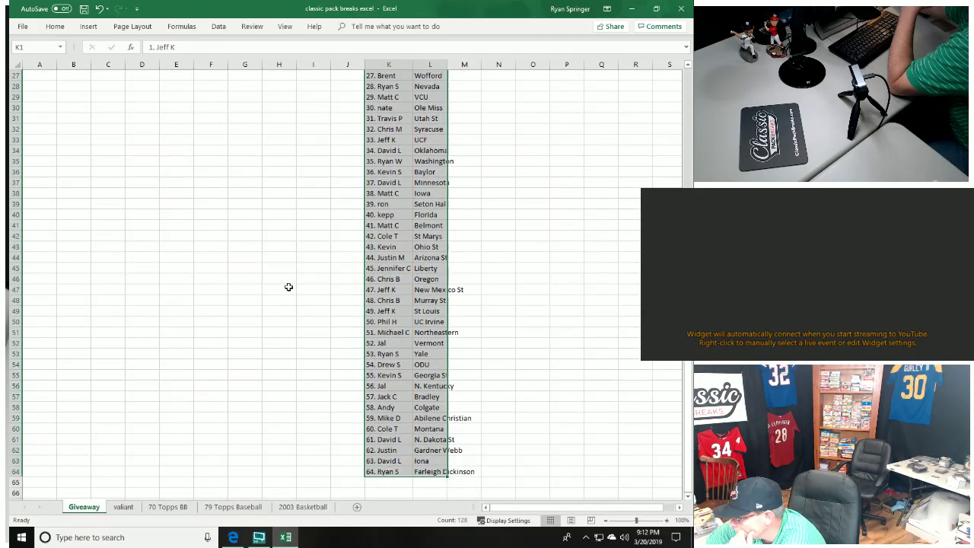
{"action": "left_click", "coordinate": [289, 286]}
{"action": "scroll", "coordinate": [290, 291], "scroll_direction": "up", "scroll_amount": 8}
{"action": "scroll", "coordinate": [296, 296], "scroll_direction": "up", "scroll_amount": 1}
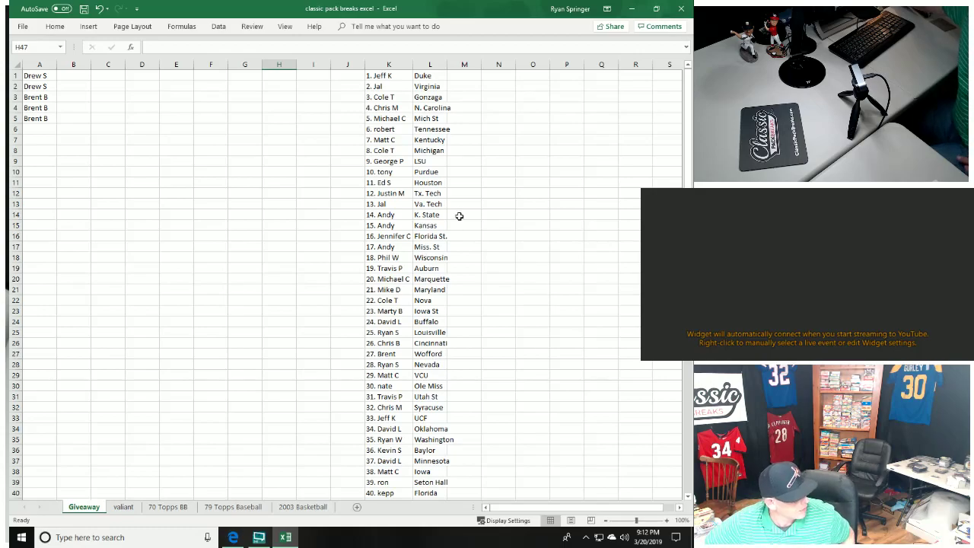
{"action": "scroll", "coordinate": [459, 216], "scroll_direction": "down", "scroll_amount": 1}
{"action": "scroll", "coordinate": [457, 213], "scroll_direction": "down", "scroll_amount": 1}
{"action": "scroll", "coordinate": [440, 235], "scroll_direction": "down", "scroll_amount": 1}
{"action": "scroll", "coordinate": [437, 237], "scroll_direction": "down", "scroll_amount": 1}
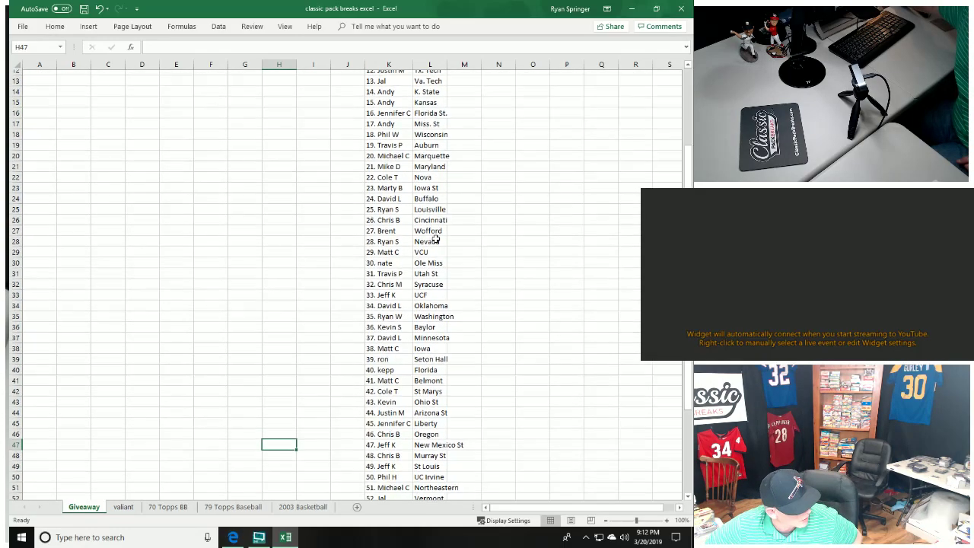
{"action": "scroll", "coordinate": [434, 238], "scroll_direction": "down", "scroll_amount": 1}
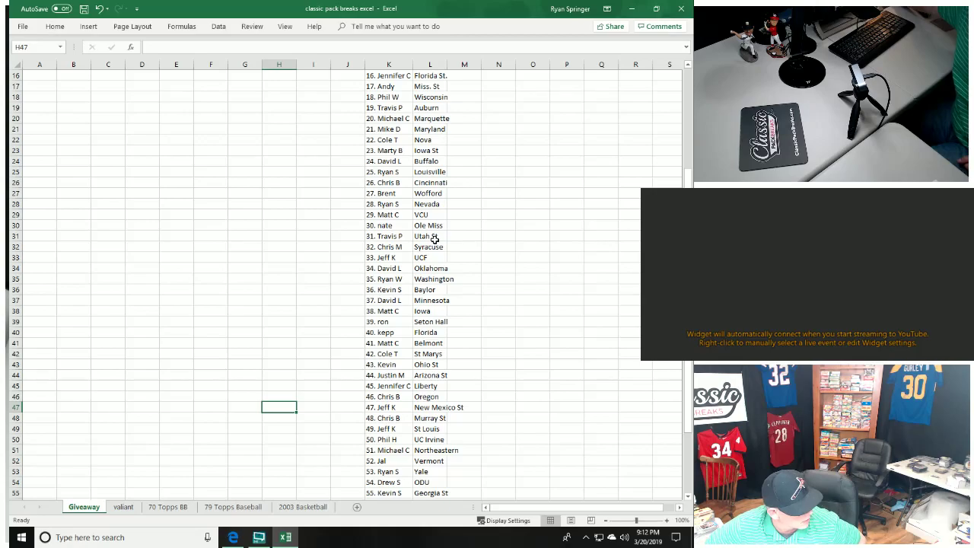
{"action": "scroll", "coordinate": [434, 238], "scroll_direction": "down", "scroll_amount": 1}
{"action": "scroll", "coordinate": [435, 238], "scroll_direction": "down", "scroll_amount": 1}
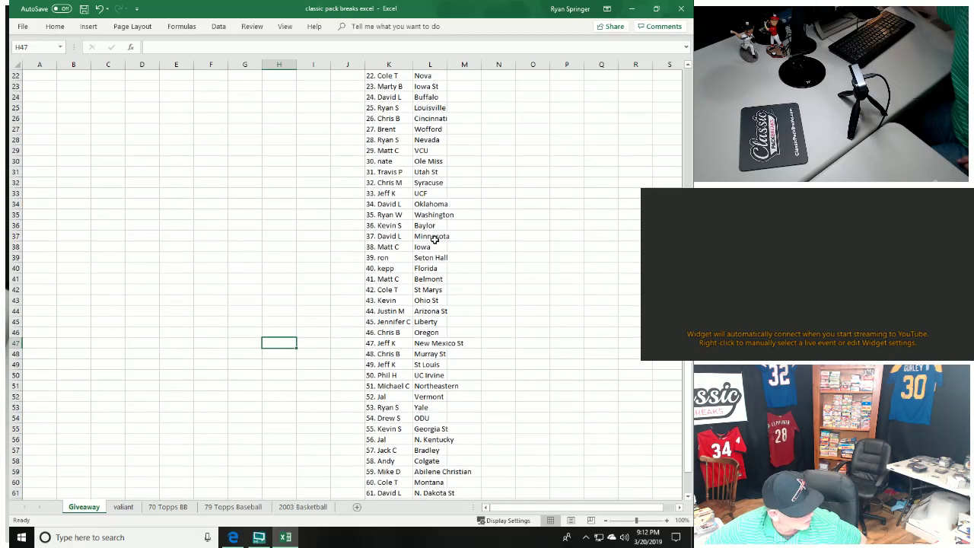
{"action": "scroll", "coordinate": [434, 238], "scroll_direction": "down", "scroll_amount": 1}
{"action": "scroll", "coordinate": [434, 239], "scroll_direction": "down", "scroll_amount": 1}
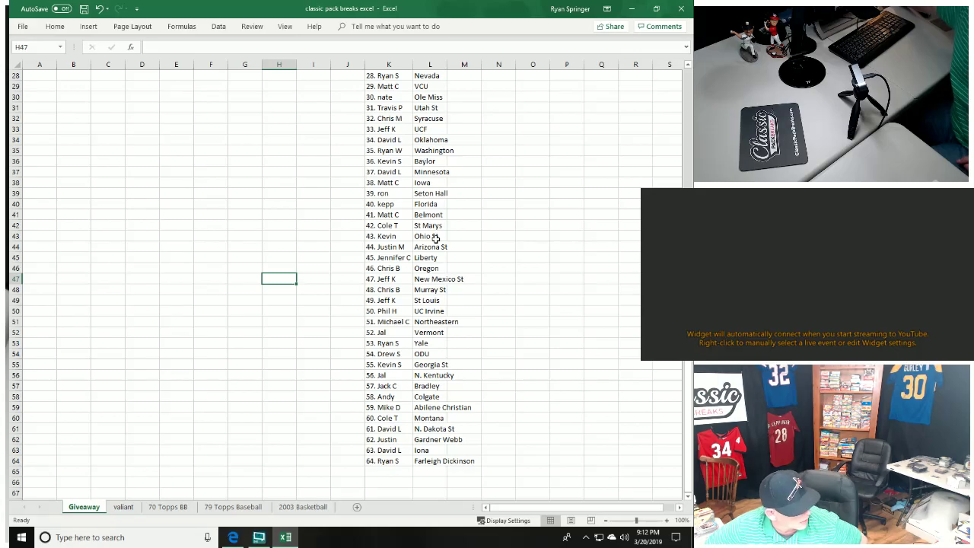
{"action": "scroll", "coordinate": [436, 239], "scroll_direction": "up", "scroll_amount": 3}
{"action": "scroll", "coordinate": [436, 238], "scroll_direction": "up", "scroll_amount": 2}
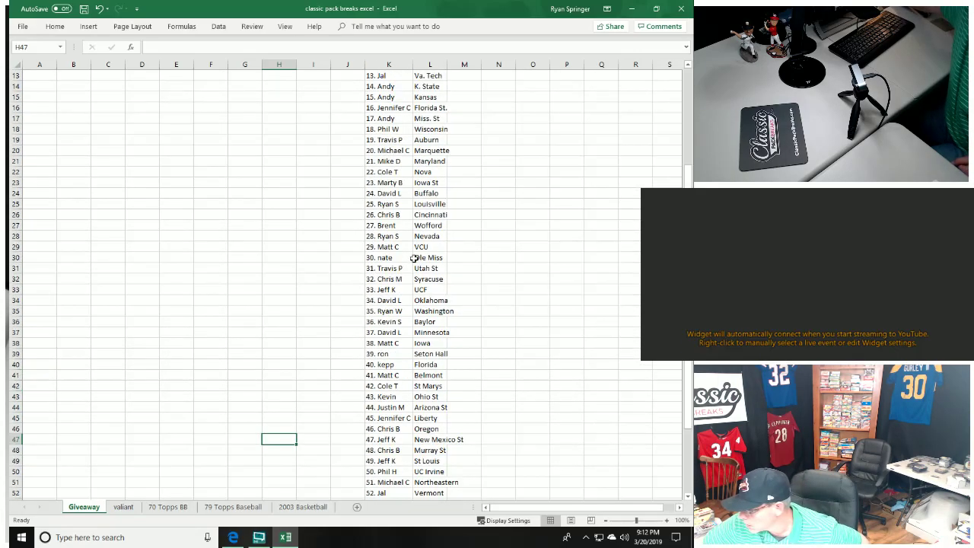
{"action": "scroll", "coordinate": [436, 238], "scroll_direction": "up", "scroll_amount": 2}
{"action": "scroll", "coordinate": [382, 272], "scroll_direction": "up", "scroll_amount": 2}
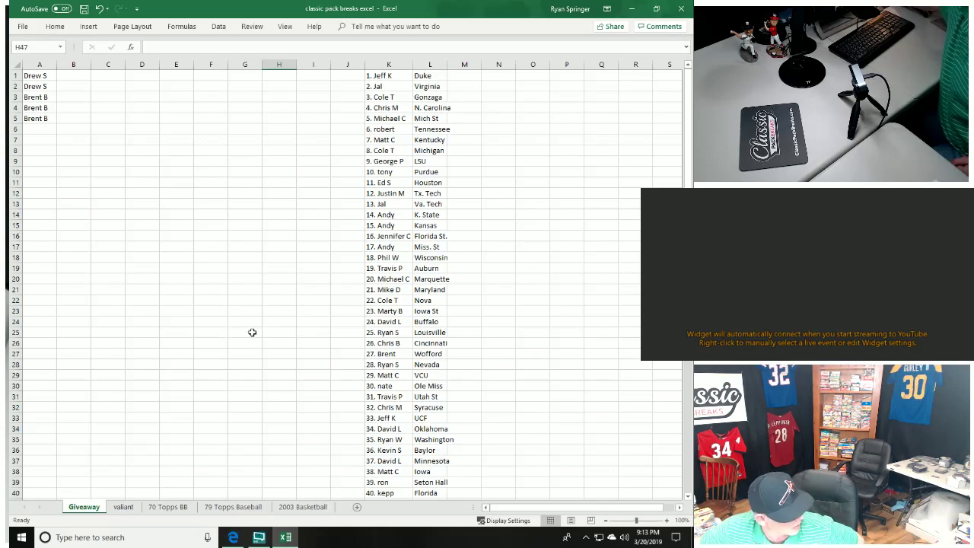